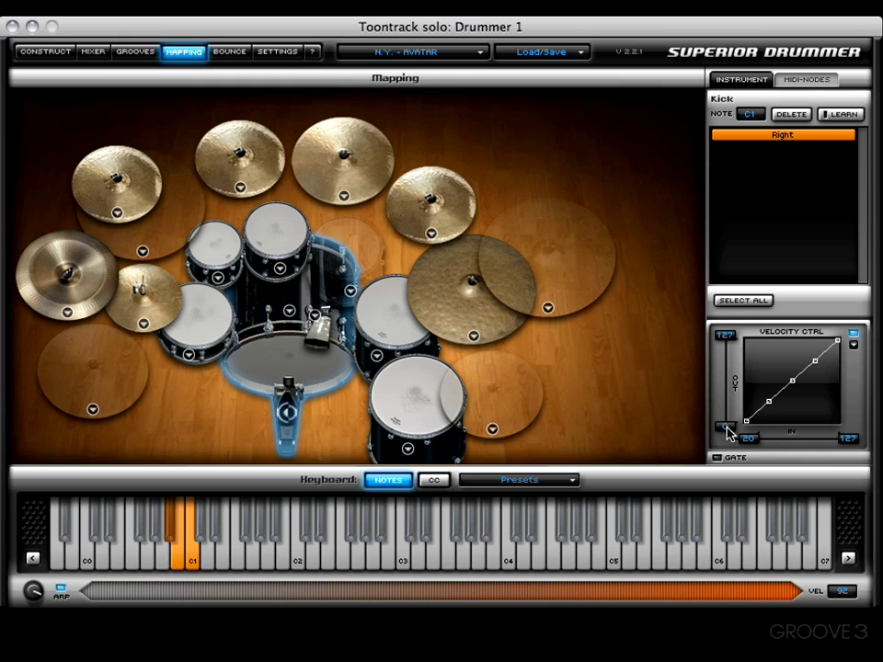
Step: Set the kick's minimum output velocity to 50 and maximum input to 120, raising the velocity curve's second node and lowering its fourth
left_click_drag(728, 432, 771, 444)
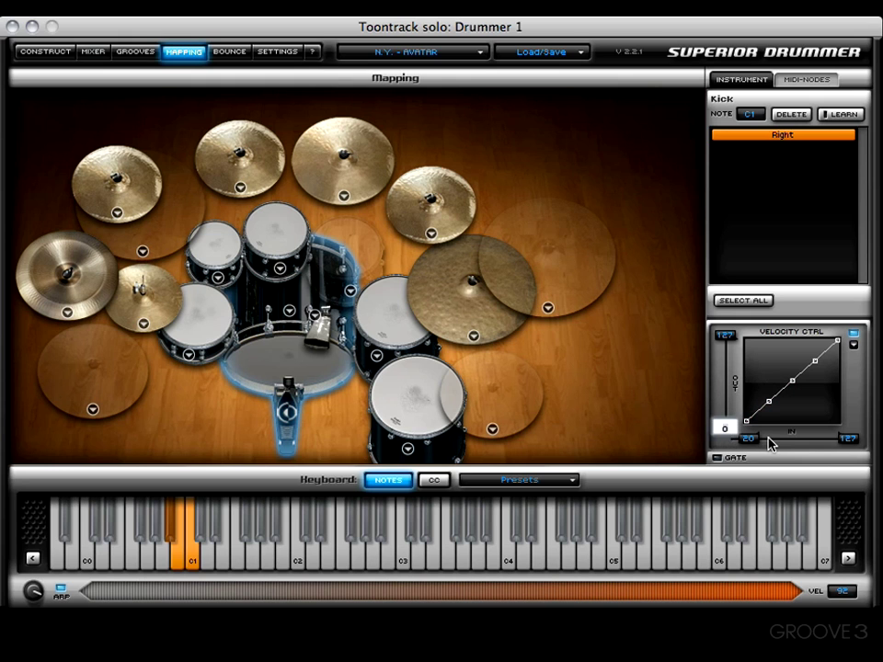
type("50")
key("Return")
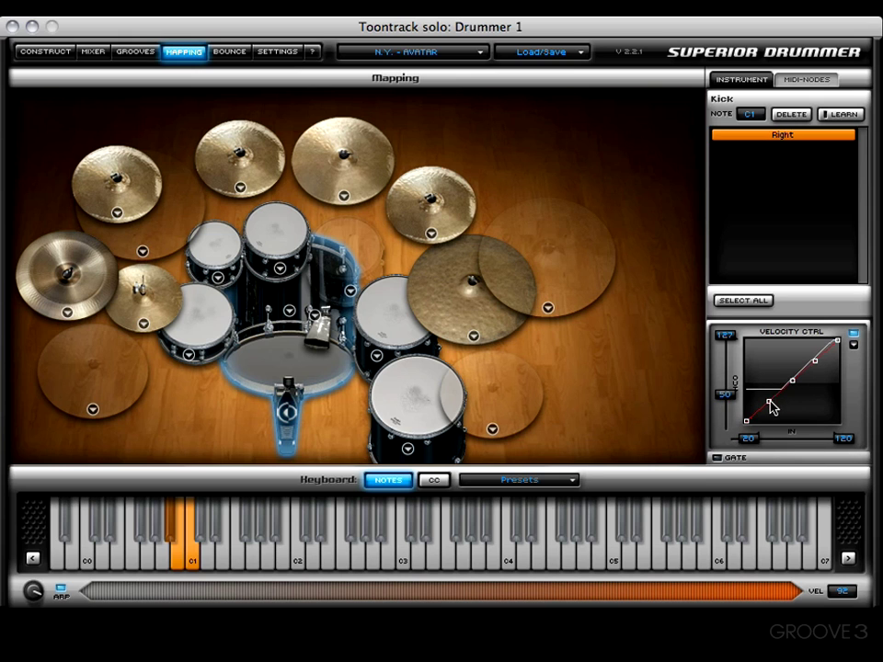
left_click_drag(771, 407, 769, 363)
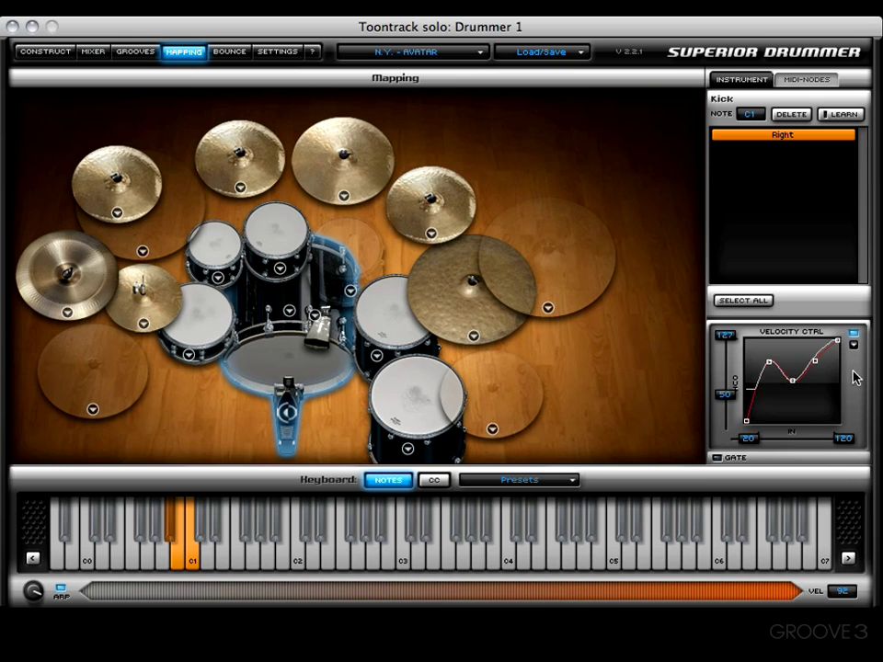
left_click_drag(815, 361, 817, 393)
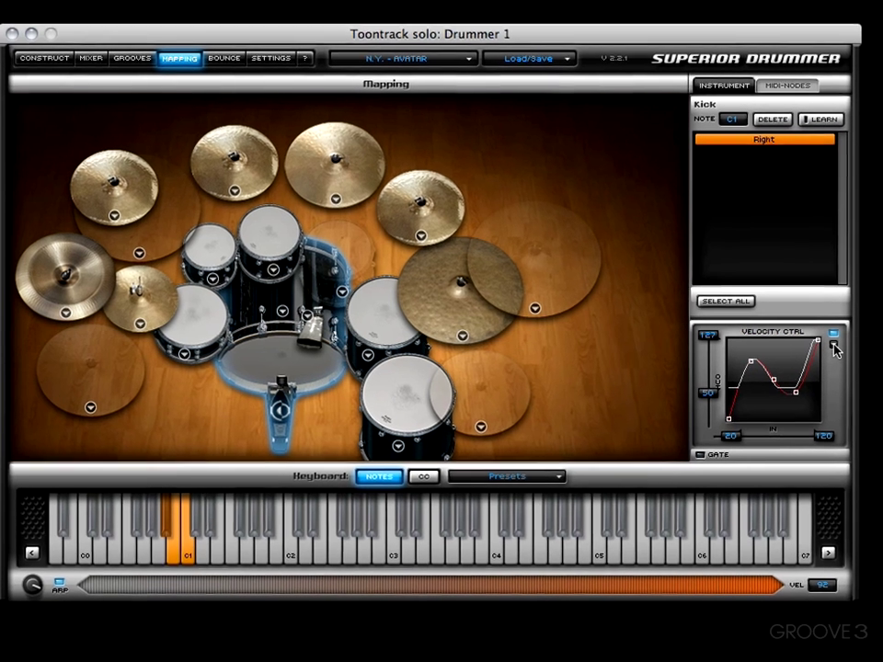
Step: Reset the kick's customized velocity curve and reverse it
left_click(853, 345)
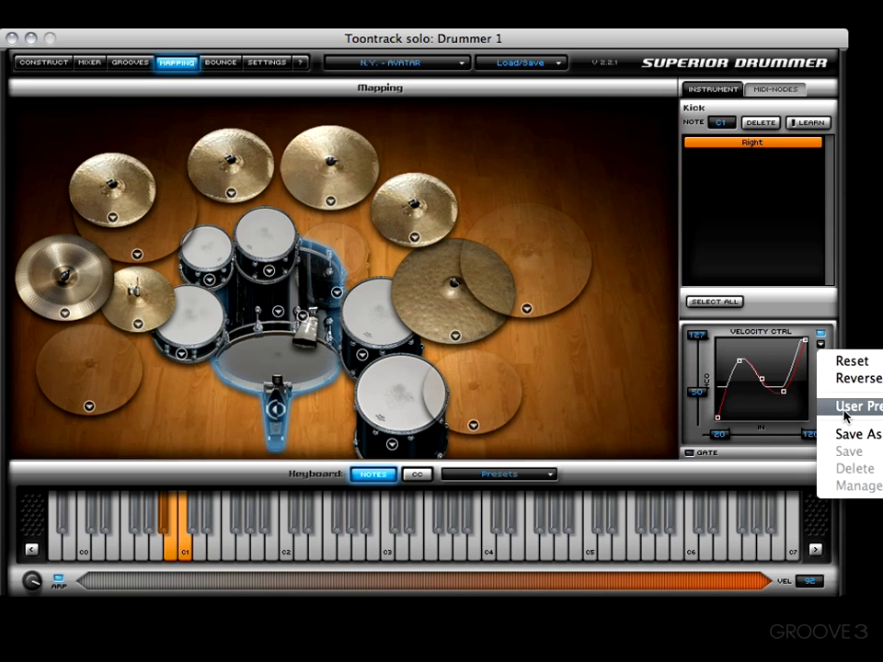
left_click(841, 361)
left_click(819, 344)
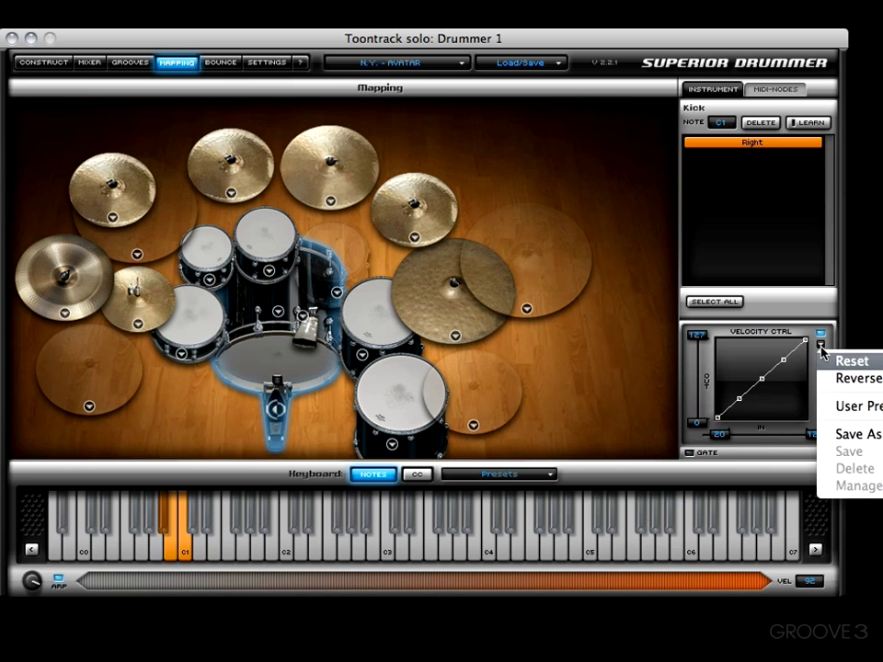
left_click(842, 379)
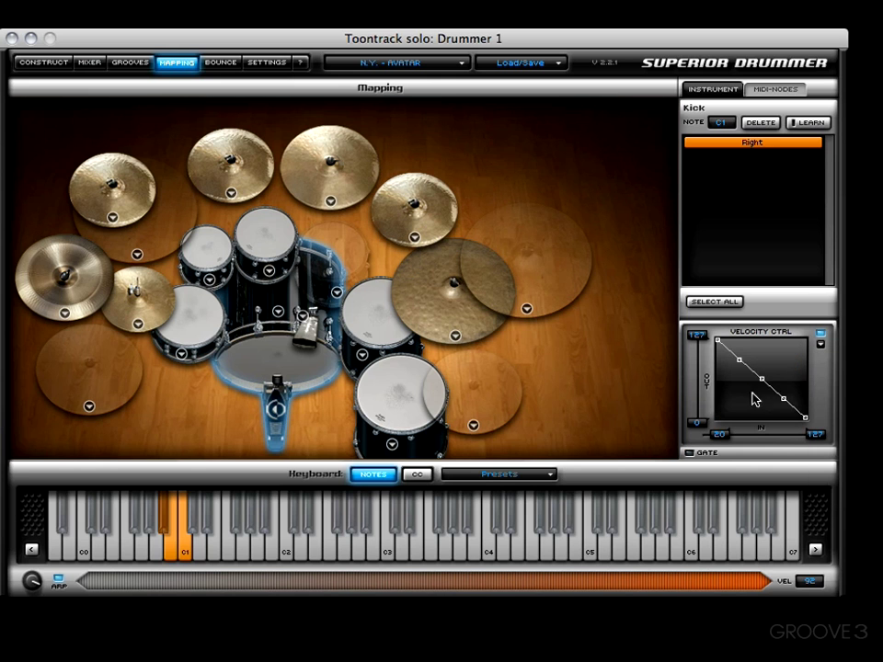
Step: Reset the reversed velocity curve to its default linear shape
left_click(819, 344)
left_click(837, 364)
left_click(819, 344)
left_click(819, 343)
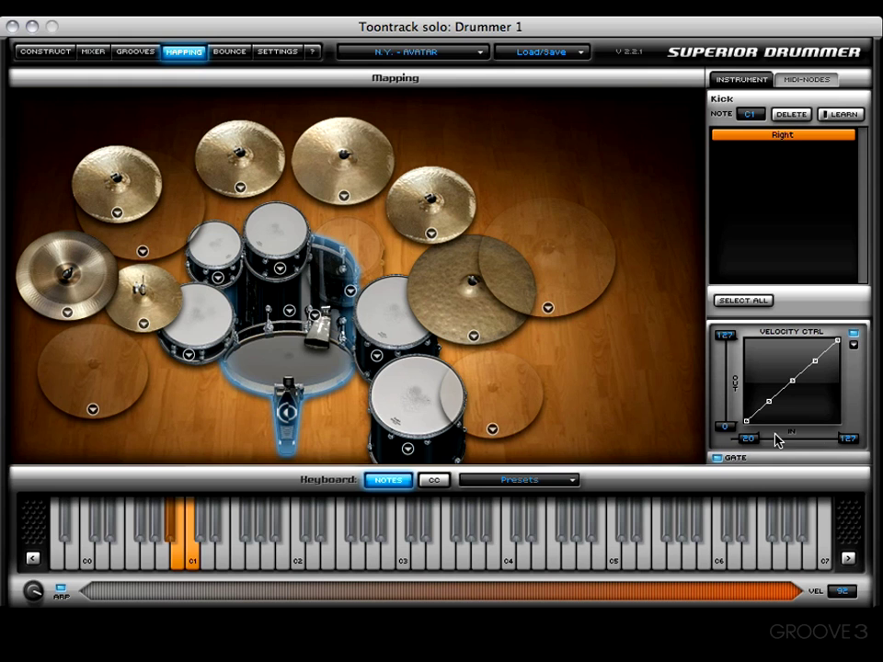
left_click_drag(744, 443, 727, 432)
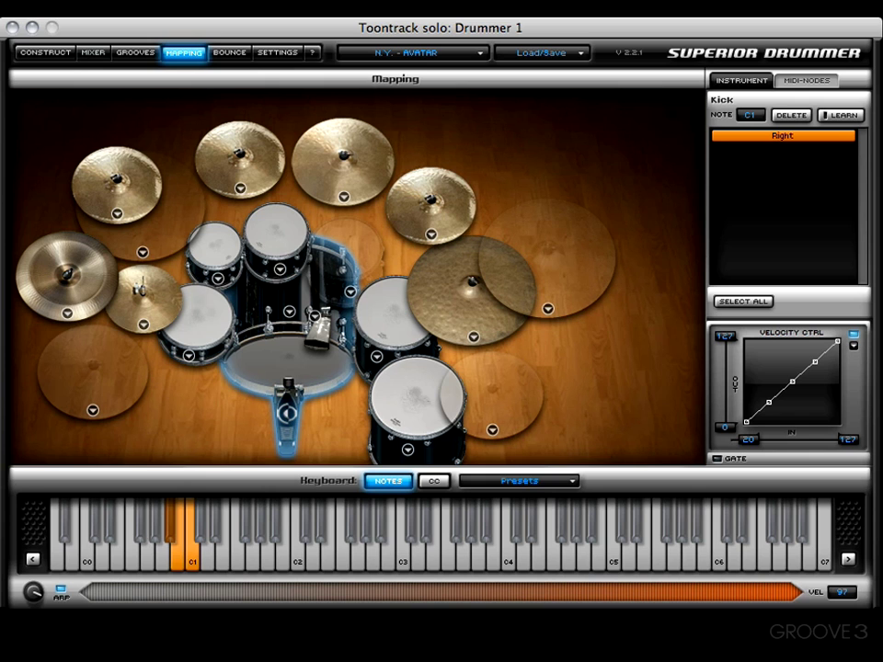
Step: Flatten the lower half of the kick's velocity curve at mid-level output and audition the kick with soft to hard hits
left_click(467, 594)
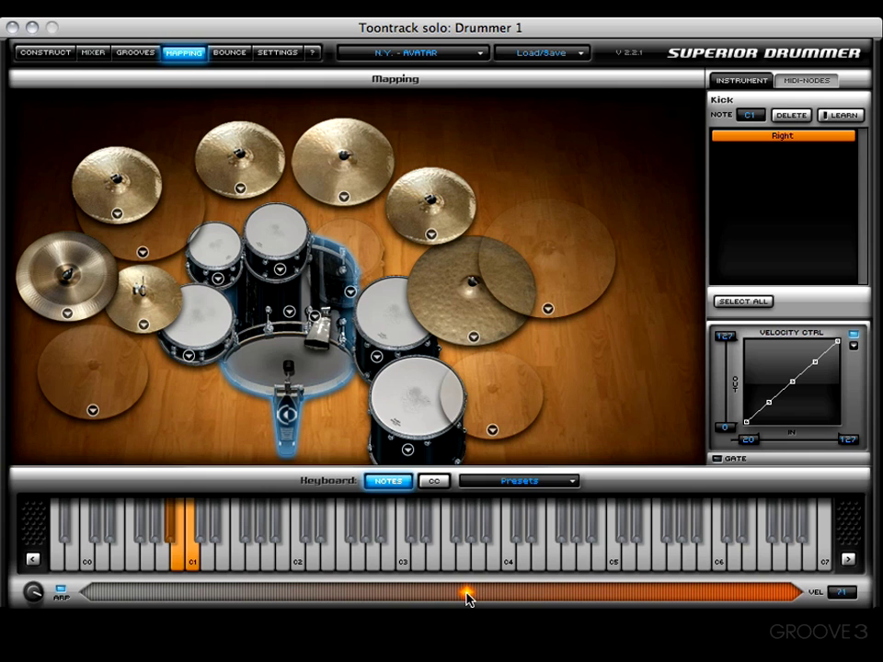
left_click(537, 587)
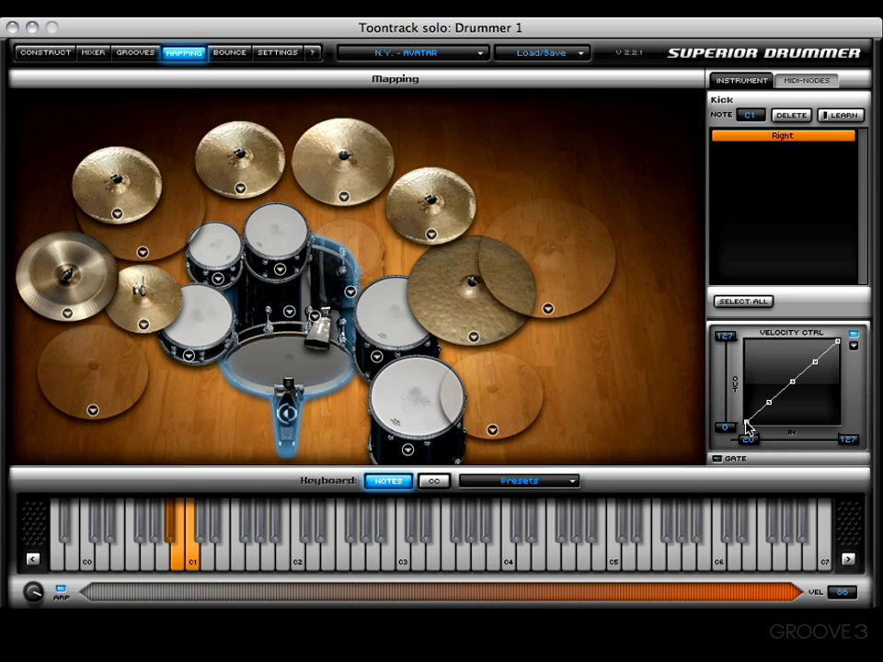
left_click_drag(749, 424, 770, 380)
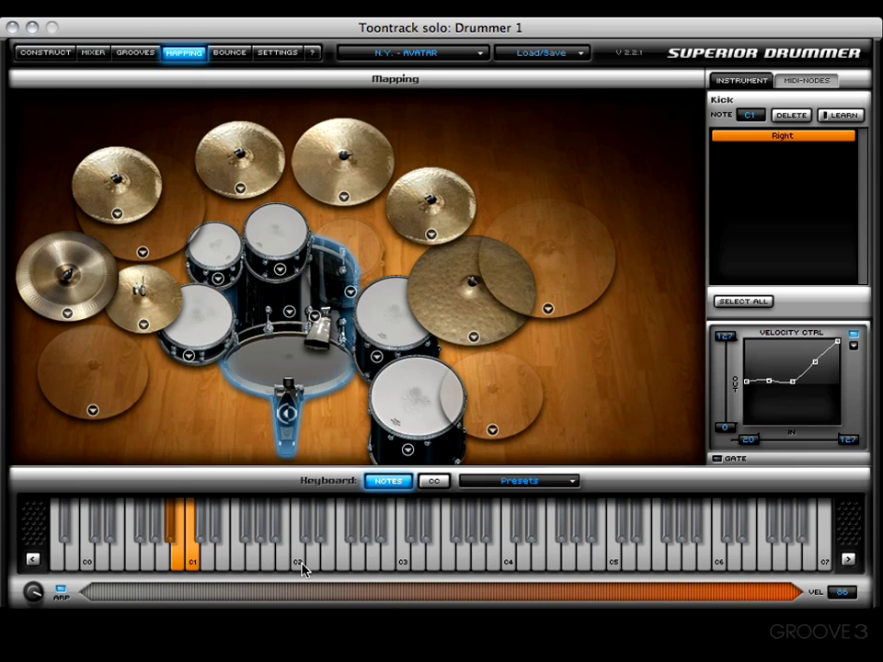
left_click(199, 591)
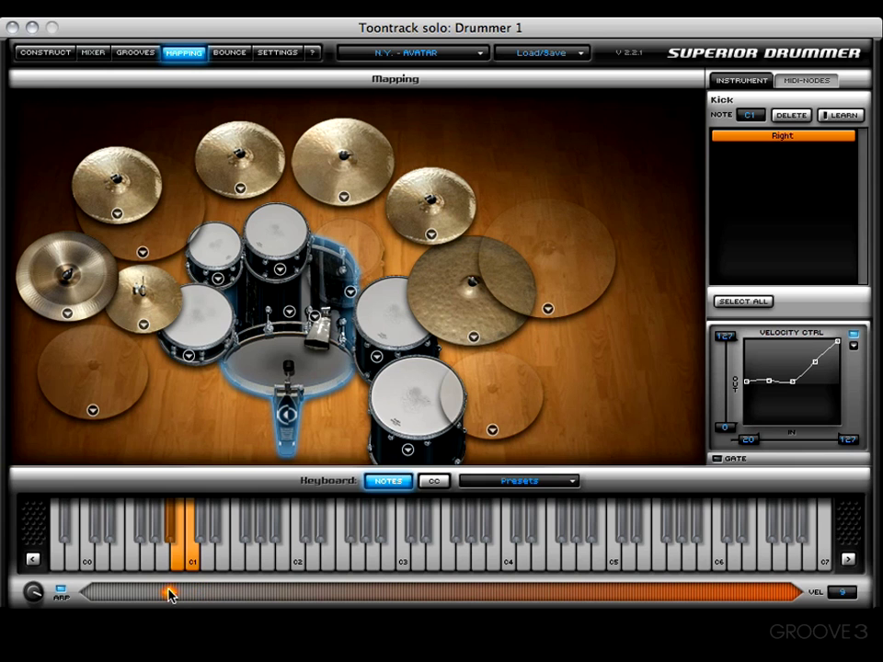
left_click(213, 596)
left_click(425, 596)
left_click_drag(426, 596, 795, 594)
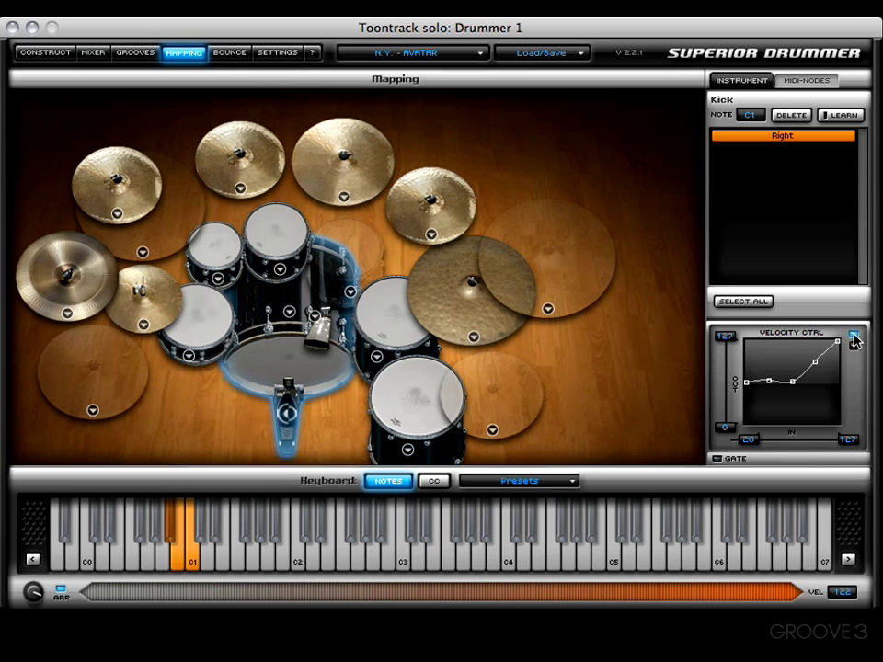
Step: Flatten the upper half of the velocity curve down to mid-level output and audition the kick across the velocity range
left_click_drag(838, 341, 816, 384)
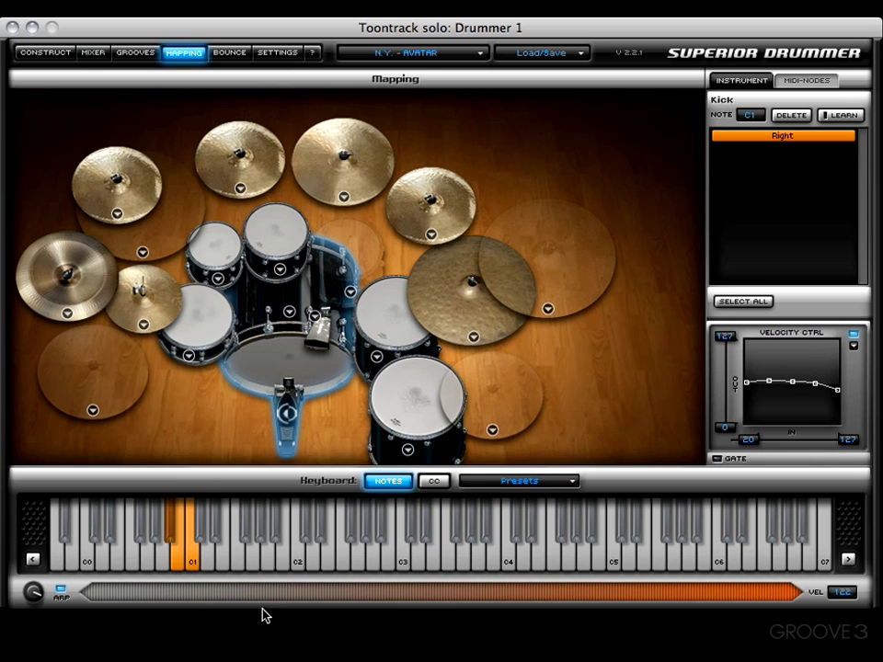
left_click_drag(266, 593, 668, 595)
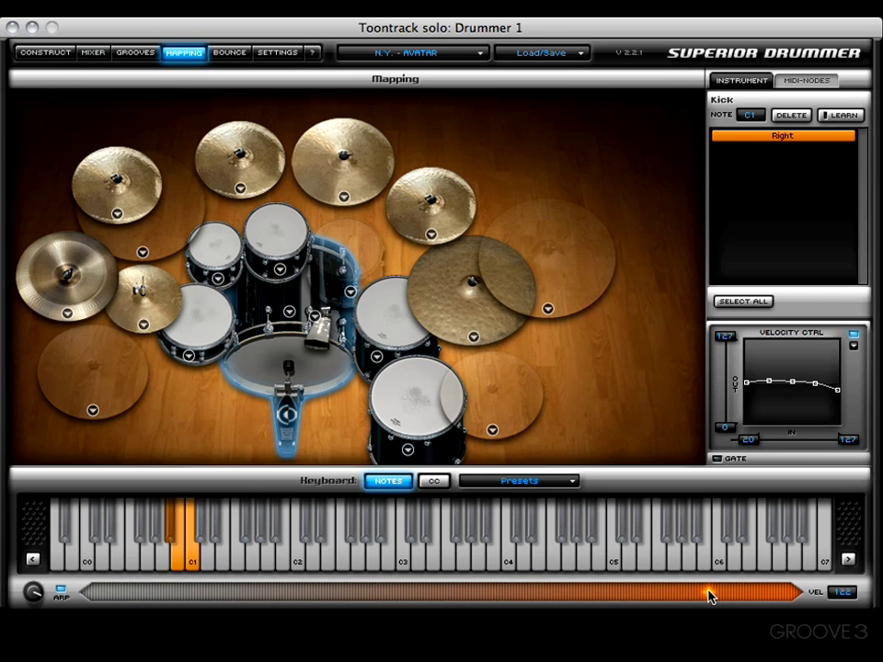
mouse_move(743, 596)
left_mouse_down()
mouse_move(782, 593)
mouse_move(560, 595)
mouse_move(759, 604)
mouse_move(191, 591)
mouse_move(492, 627)
mouse_move(603, 604)
mouse_move(729, 552)
left_mouse_up()
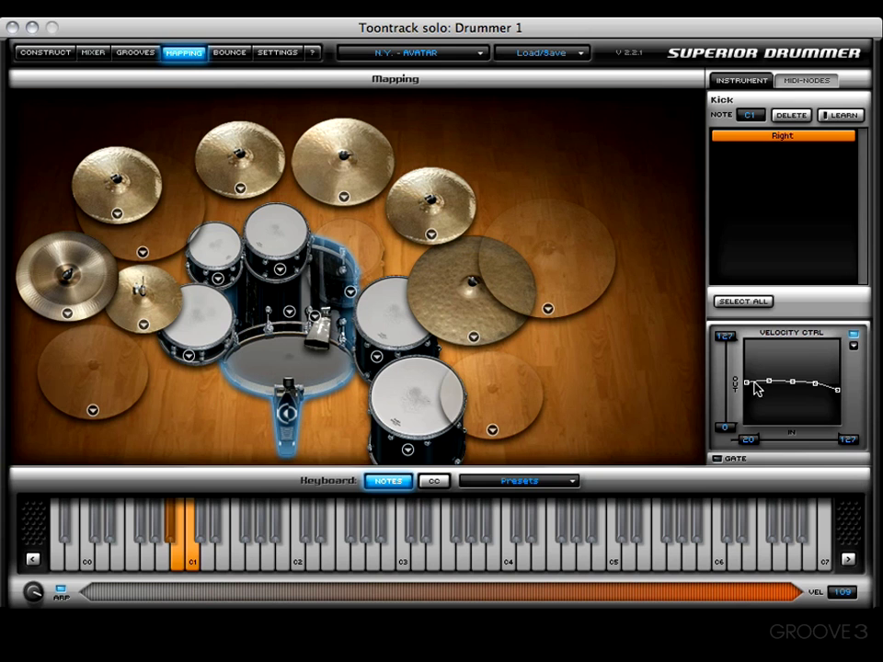
Step: Raise the flattened velocity curve into a gentle downward slope and audition the kick from soft hits up to velocity 127
mouse_move(746, 381)
left_mouse_down()
mouse_move(746, 356)
mouse_move(814, 367)
left_mouse_up()
left_click_drag(836, 390, 837, 375)
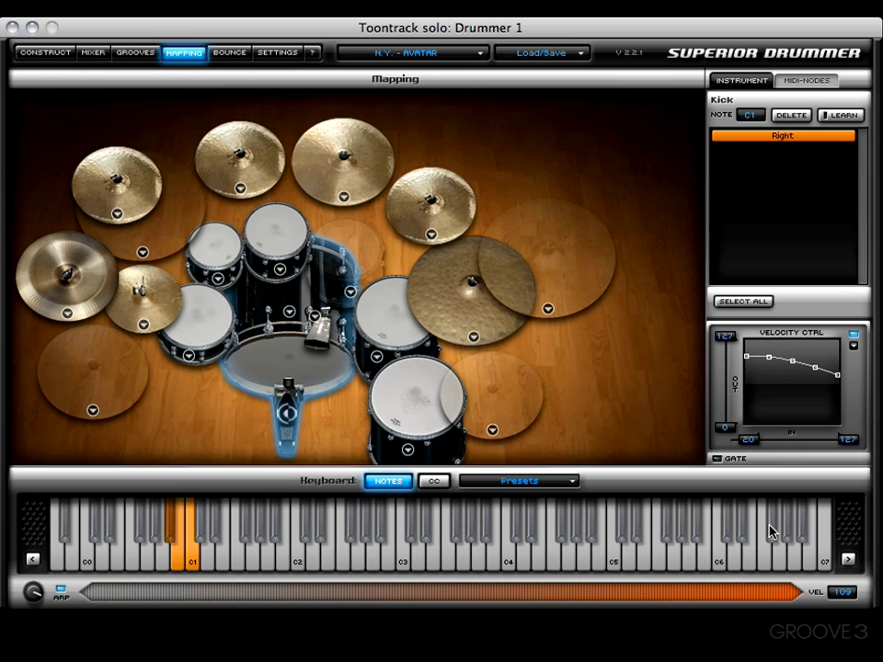
left_click_drag(130, 593, 506, 592)
mouse_move(597, 594)
left_mouse_down()
mouse_move(774, 606)
mouse_move(739, 596)
mouse_move(747, 593)
left_mouse_up()
Step: Reverse the kick's velocity curve into a straight descending line and audition the kick at increasing velocities
left_click(852, 348)
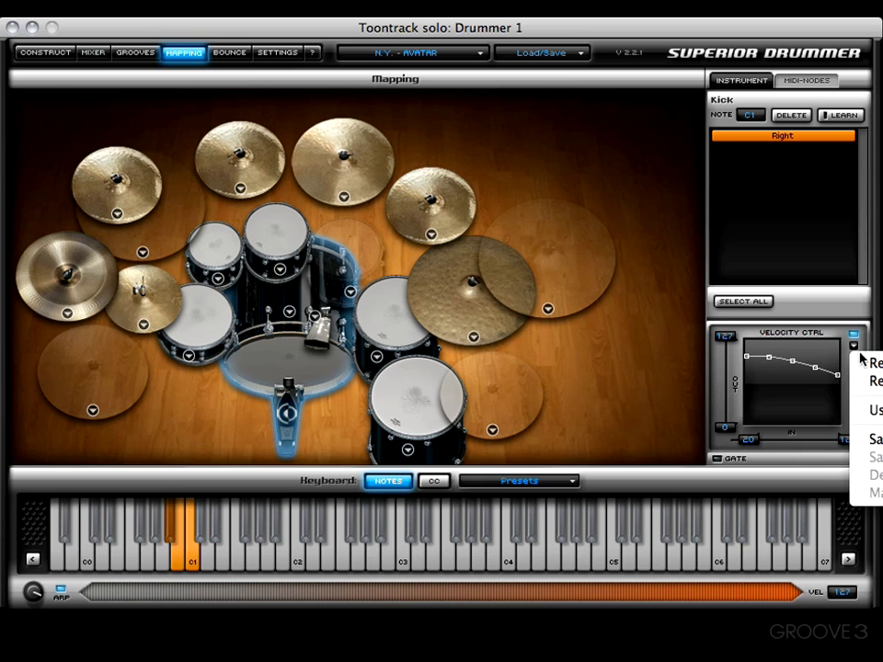
left_click(864, 377)
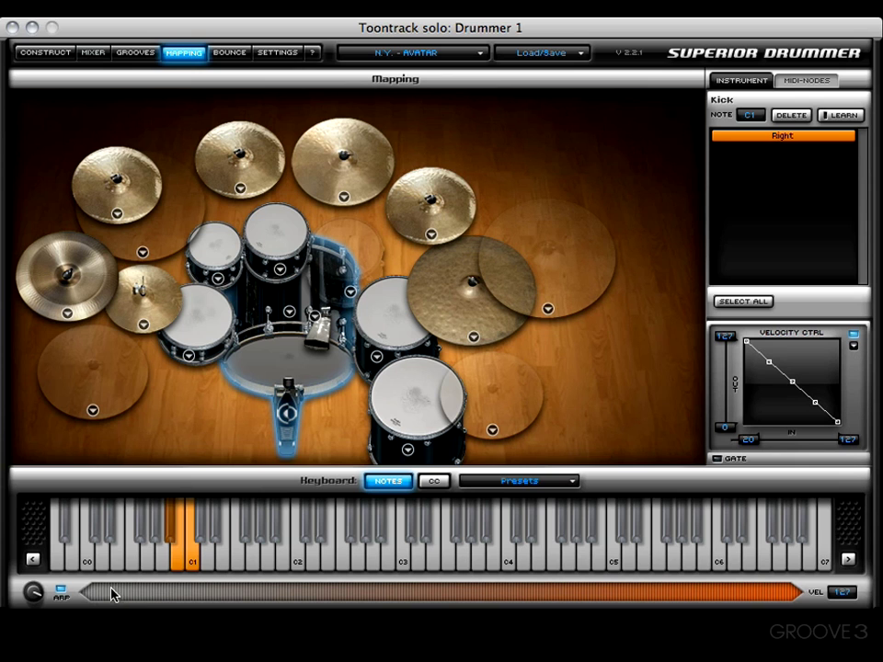
left_click(342, 594)
left_click_drag(346, 597, 615, 593)
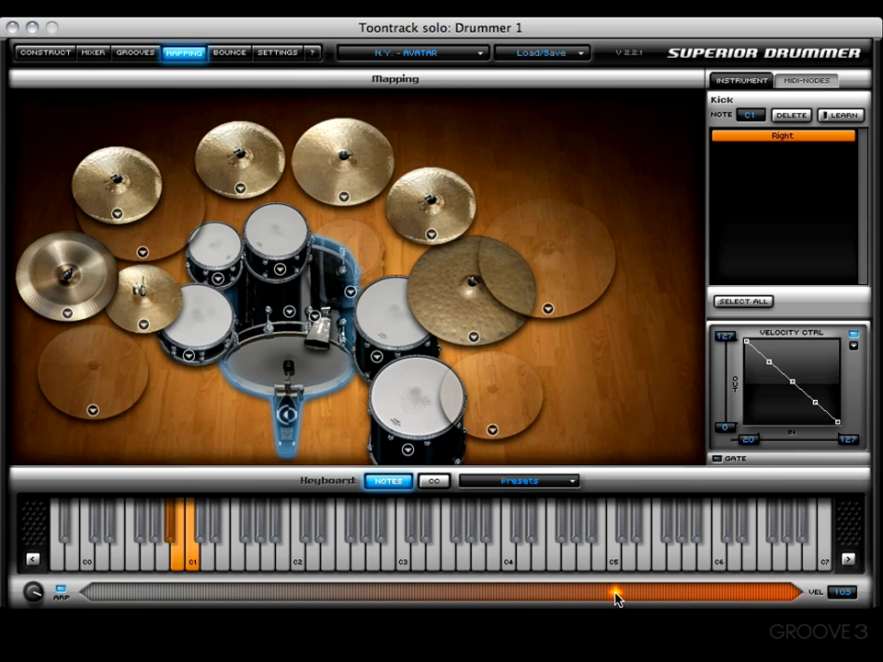
Step: Reset the descending velocity curve and audition the kick from low velocities up to 93
left_click(853, 345)
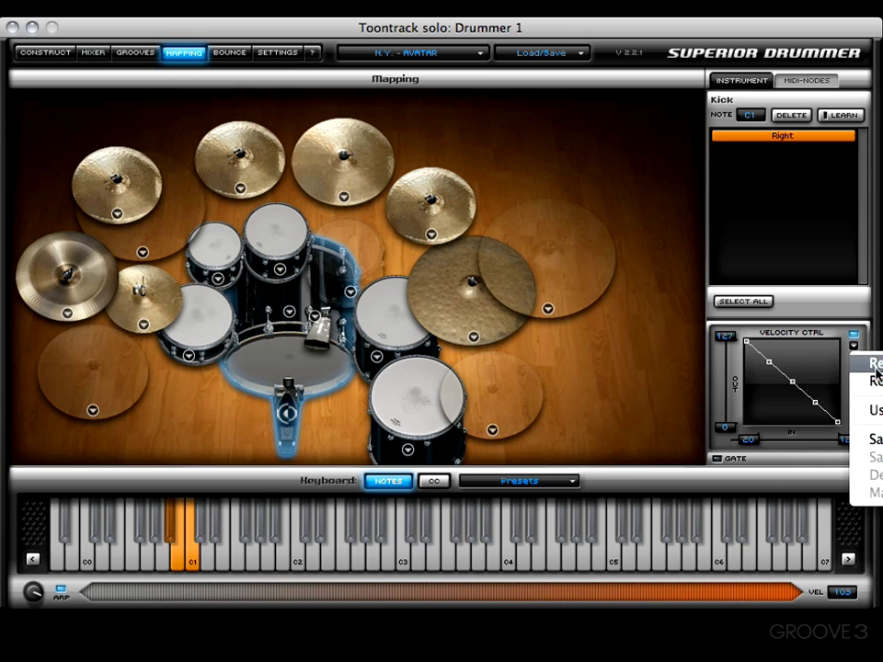
left_click(847, 362)
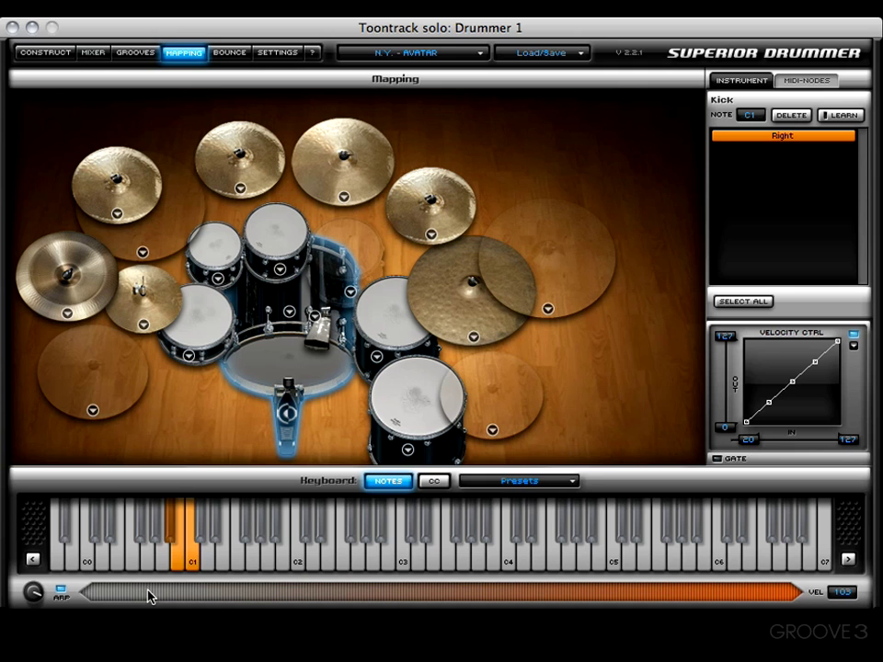
left_click_drag(106, 594, 568, 596)
Step: Set the kick's minimum input velocity to 65 and audition the kick from the softest hits up to velocity 127
left_click_drag(752, 445, 785, 445)
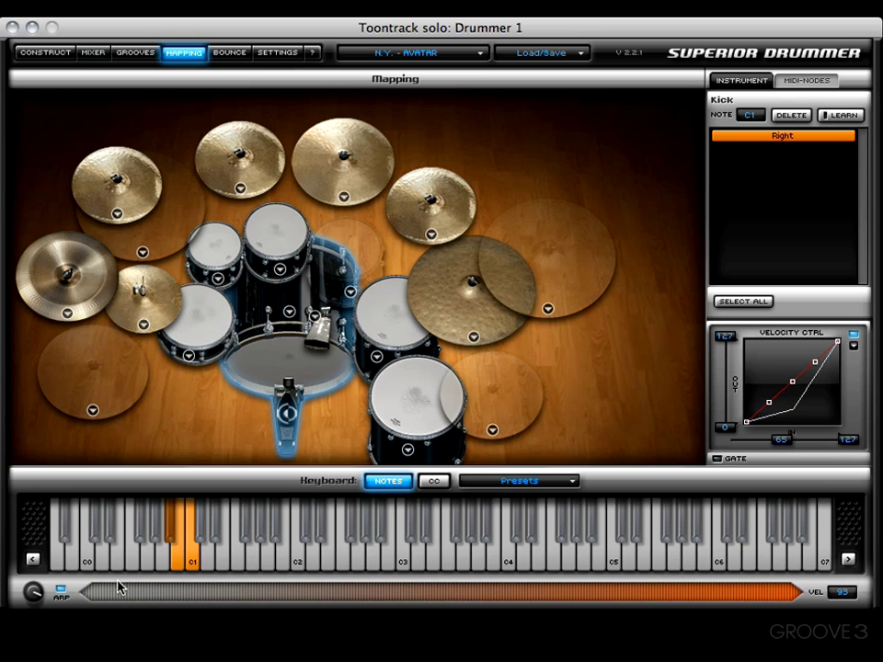
left_click_drag(109, 589, 351, 591)
left_click_drag(122, 602, 239, 604)
left_click_drag(332, 597, 552, 591)
left_click_drag(616, 594, 792, 603)
Step: Set the kick's minimum input velocity to 95 and audition the kick up to velocity 127
left_click_drag(783, 445, 806, 452)
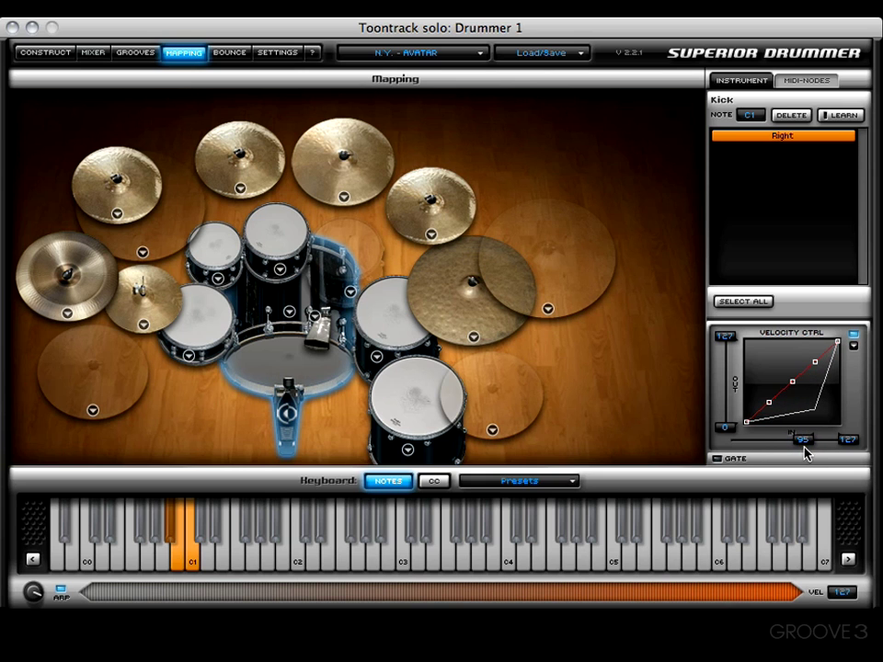
left_click_drag(195, 596, 670, 607)
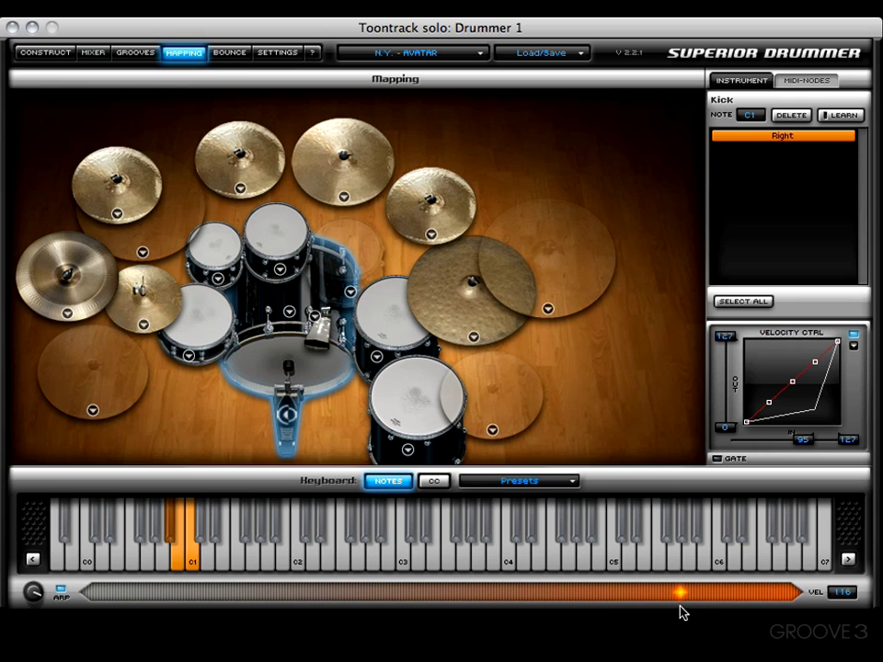
left_click_drag(724, 604, 748, 604)
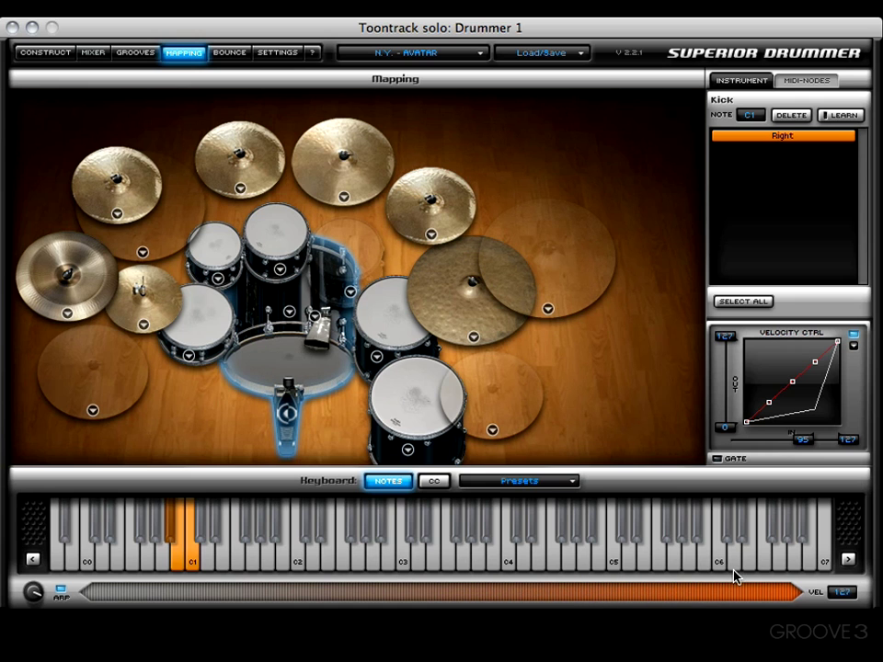
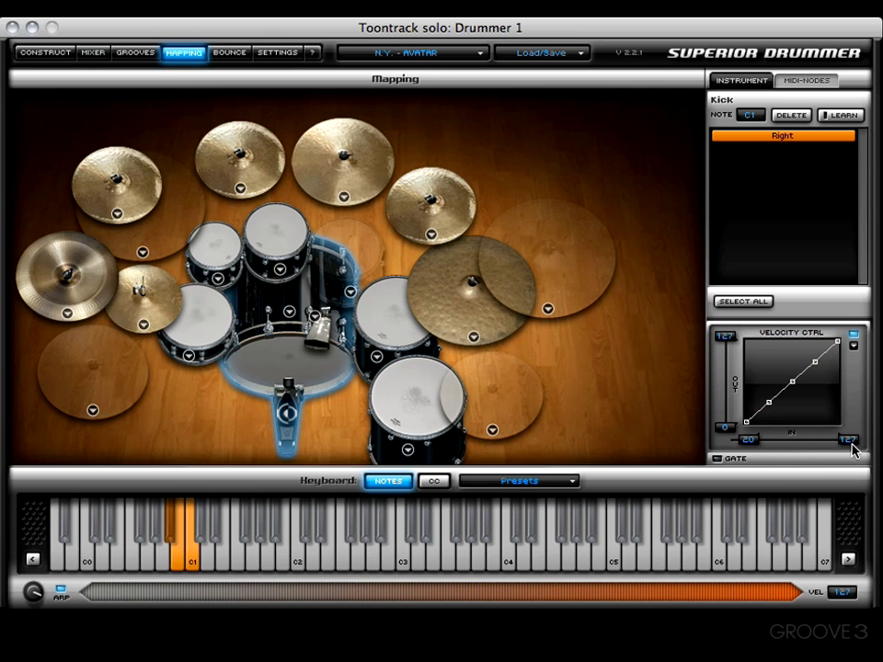
Step: Audition the kick across the velocity range with the maximum input velocity set to 69, and restore the maximum to 127
left_click_drag(852, 447, 806, 446)
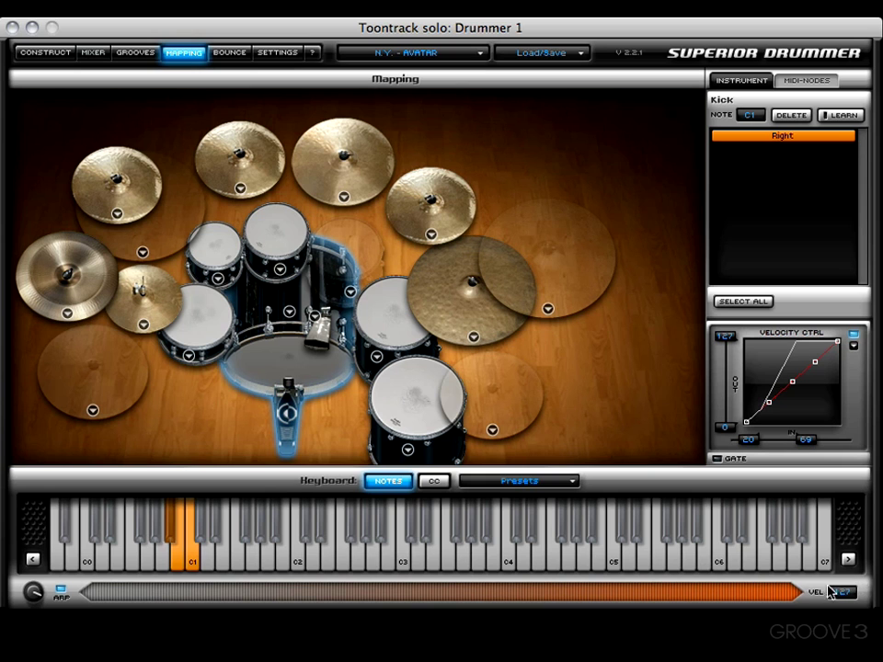
left_click_drag(116, 589, 223, 600)
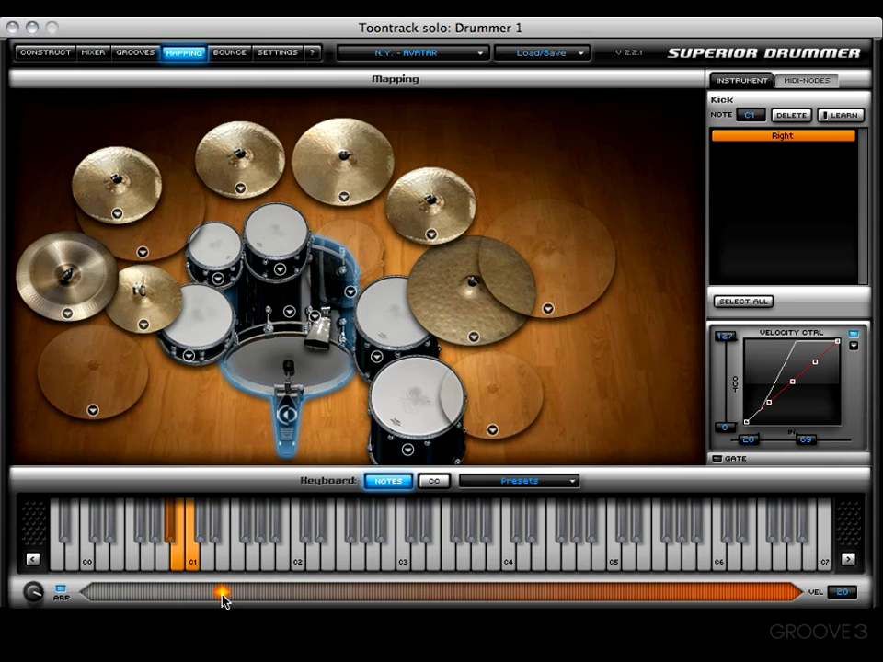
left_click_drag(223, 601, 427, 582)
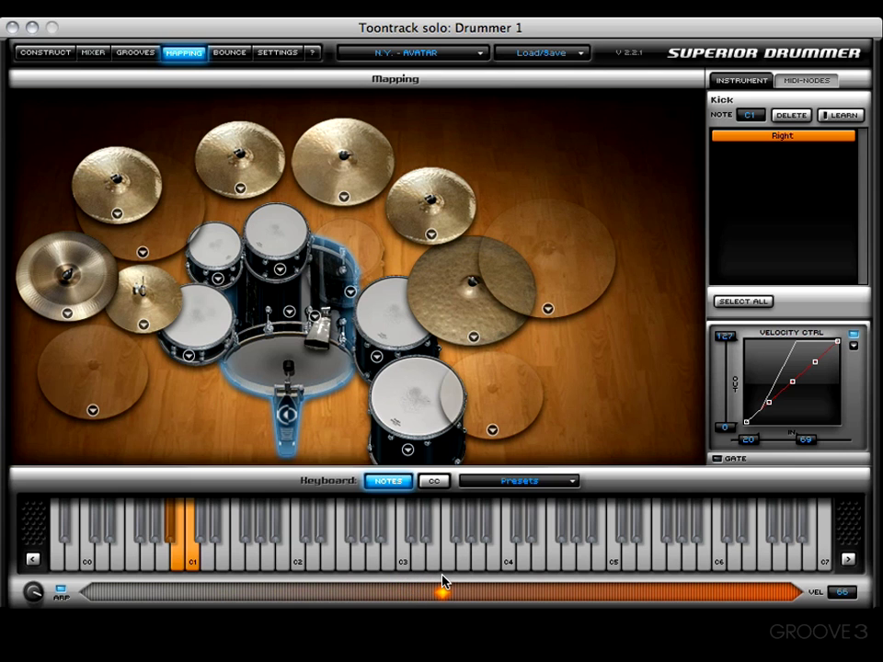
mouse_move(443, 574)
left_mouse_down()
mouse_move(623, 588)
mouse_move(769, 585)
mouse_move(752, 597)
mouse_move(602, 592)
mouse_move(766, 549)
left_mouse_up()
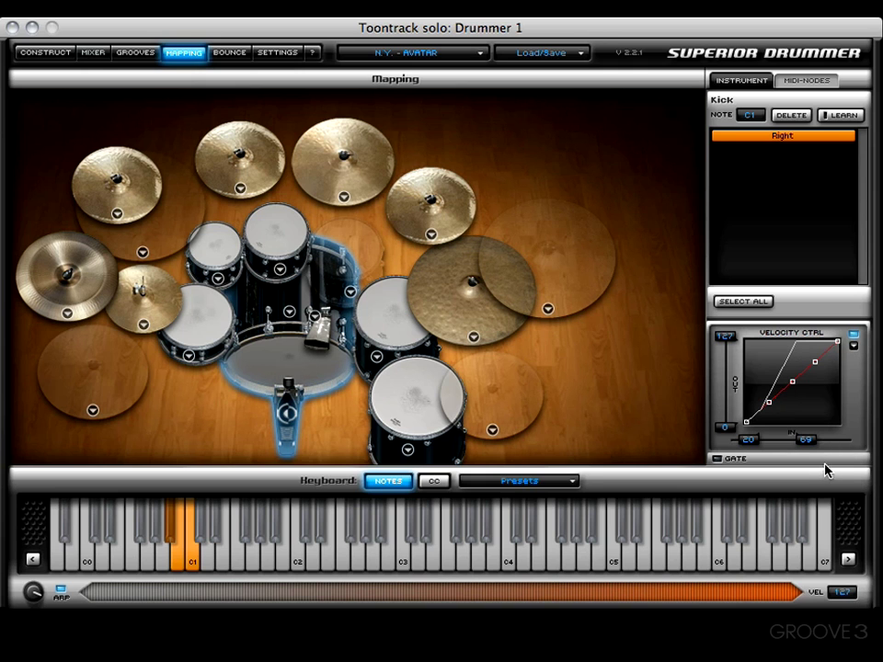
mouse_move(809, 445)
left_mouse_down()
mouse_move(841, 445)
mouse_move(821, 447)
left_mouse_up()
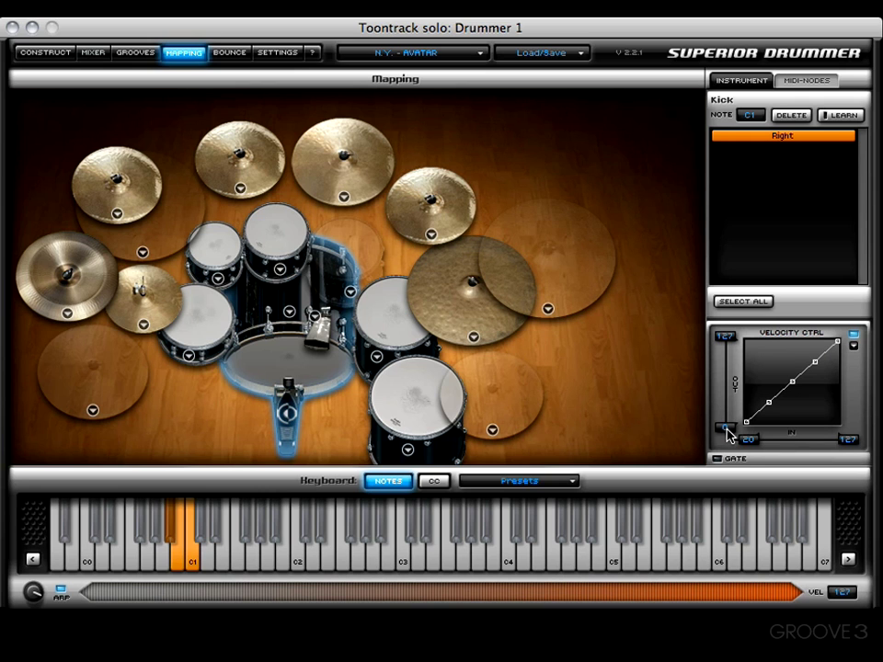
Step: Raise the kick's minimum output velocity to 50 and lower the maximum to 72, auditioning hits across the velocity range
left_click_drag(729, 434, 735, 402)
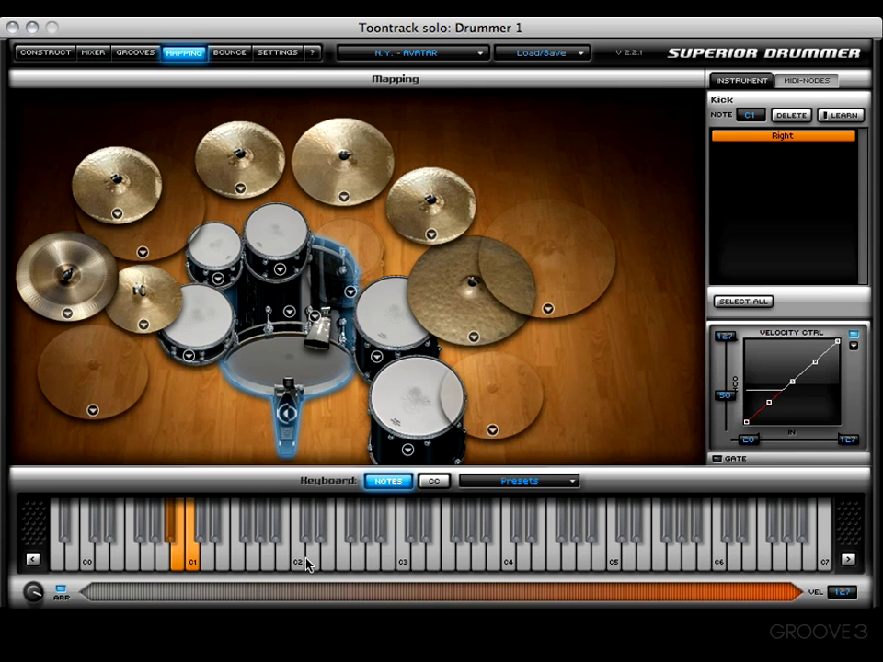
mouse_move(160, 593)
left_mouse_down()
mouse_move(429, 595)
mouse_move(95, 597)
mouse_move(296, 595)
mouse_move(203, 591)
mouse_move(306, 599)
mouse_move(217, 603)
mouse_move(266, 607)
mouse_move(360, 602)
mouse_move(736, 616)
mouse_move(788, 607)
left_mouse_up()
left_click_drag(727, 340, 737, 374)
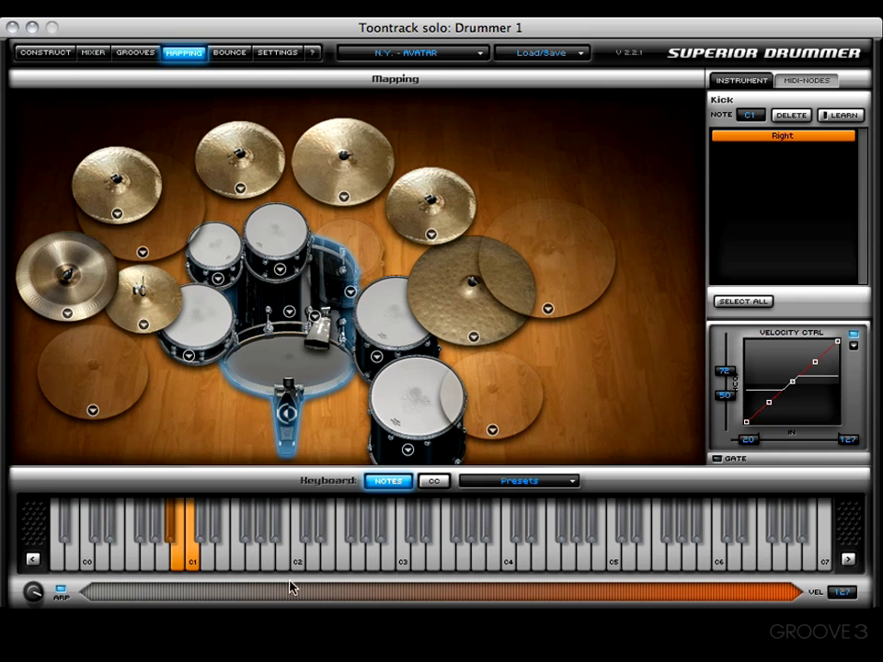
Step: Audition the kick up to hard hits, restore its maximum output velocity to 127, and set the minimum output velocity to 59
mouse_move(274, 593)
left_mouse_down()
mouse_move(408, 592)
mouse_move(412, 599)
mouse_move(465, 601)
mouse_move(745, 596)
mouse_move(554, 595)
mouse_move(739, 596)
mouse_move(579, 597)
mouse_move(750, 607)
left_mouse_up()
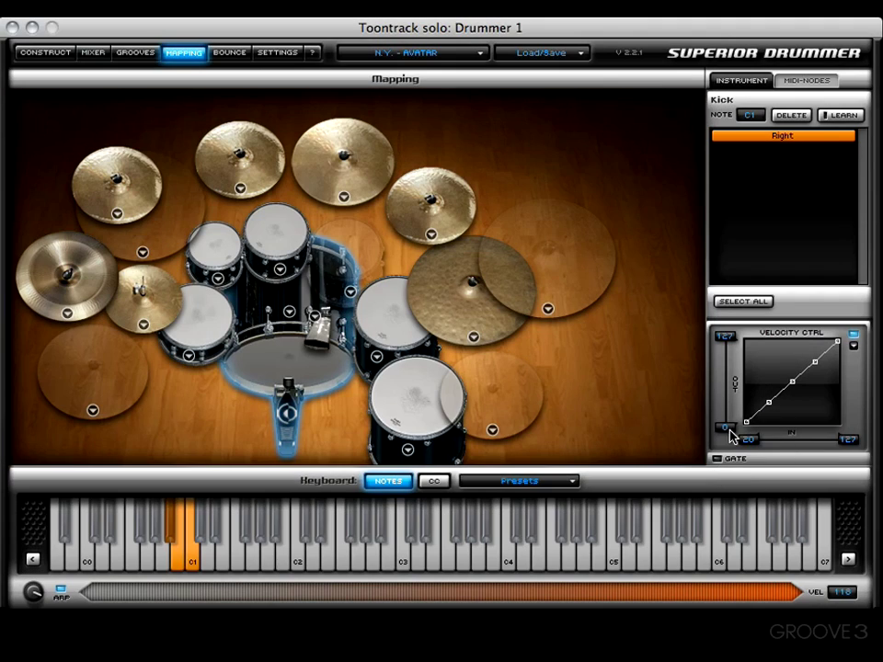
left_click_drag(731, 434, 737, 398)
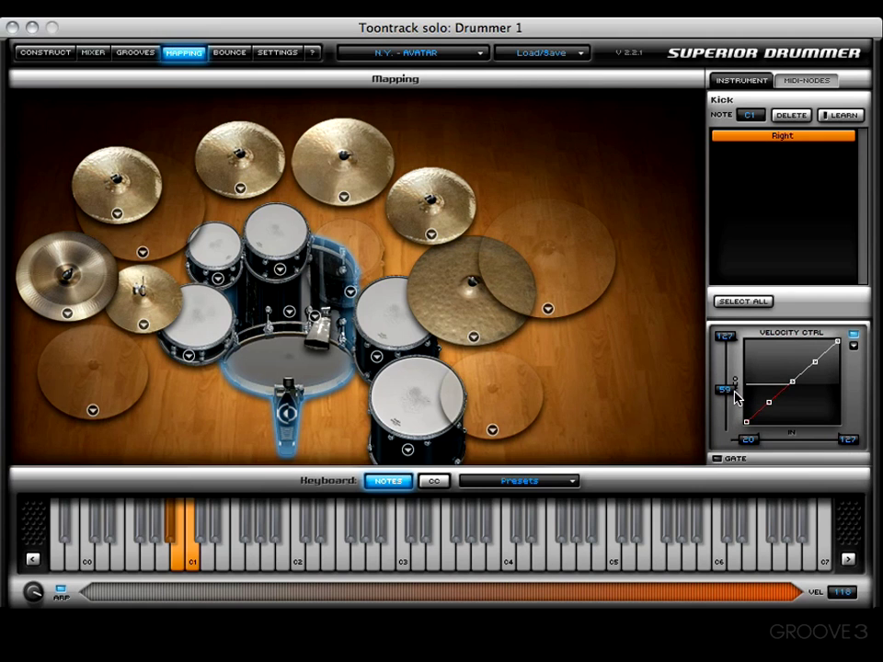
Step: Enable Gate for the kick's velocity control and audition hits below and above the minimum output velocity of 59
left_click(717, 459)
left_click_drag(173, 593, 407, 593)
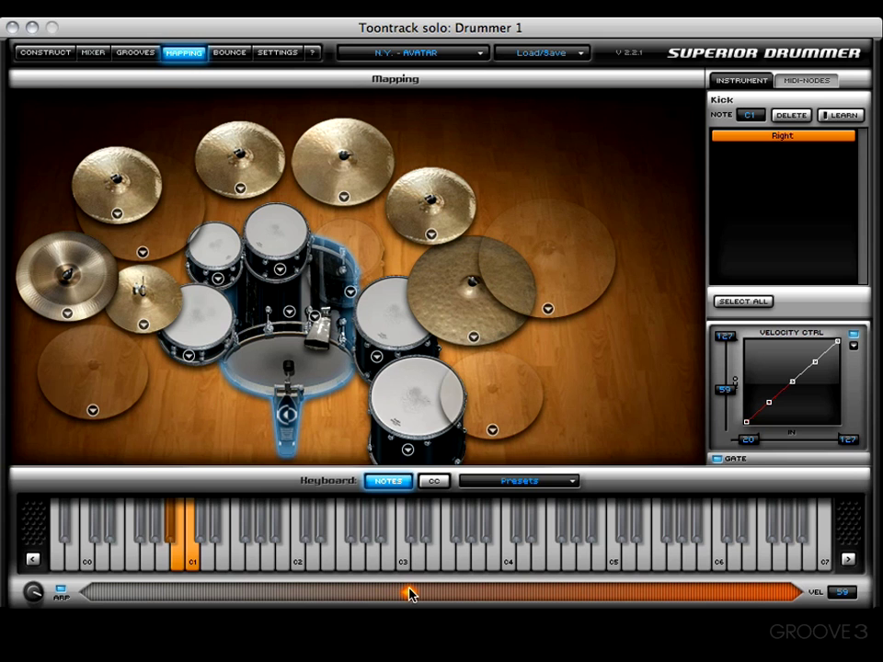
left_click_drag(409, 594, 401, 594)
mouse_move(402, 593)
left_mouse_down()
mouse_move(626, 599)
mouse_move(795, 591)
left_mouse_up()
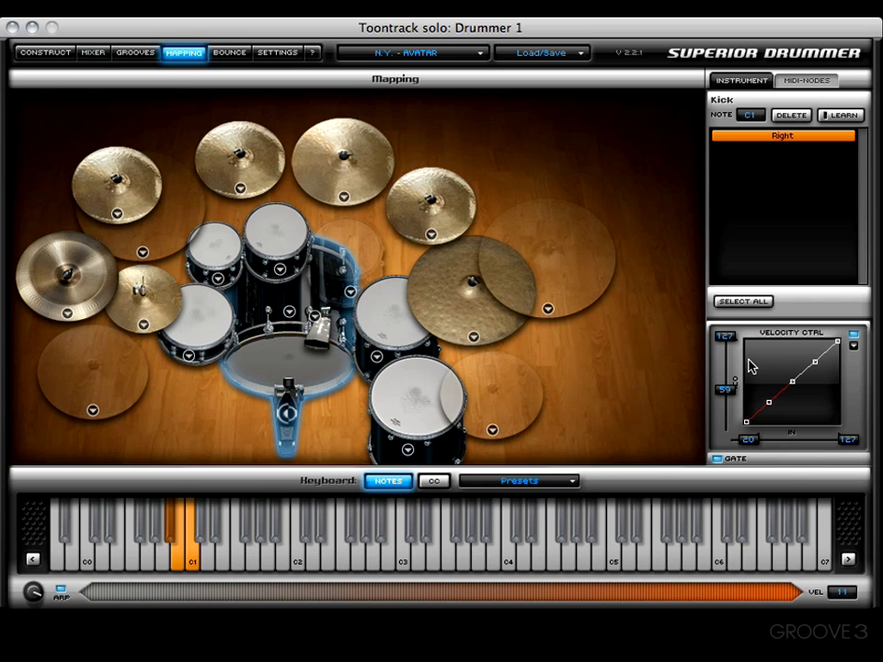
Step: Audition the gated kick from soft to hard hits with the maximum output velocity lowered to 71, and restore the output limits to 0 and 127
left_click_drag(733, 339, 741, 378)
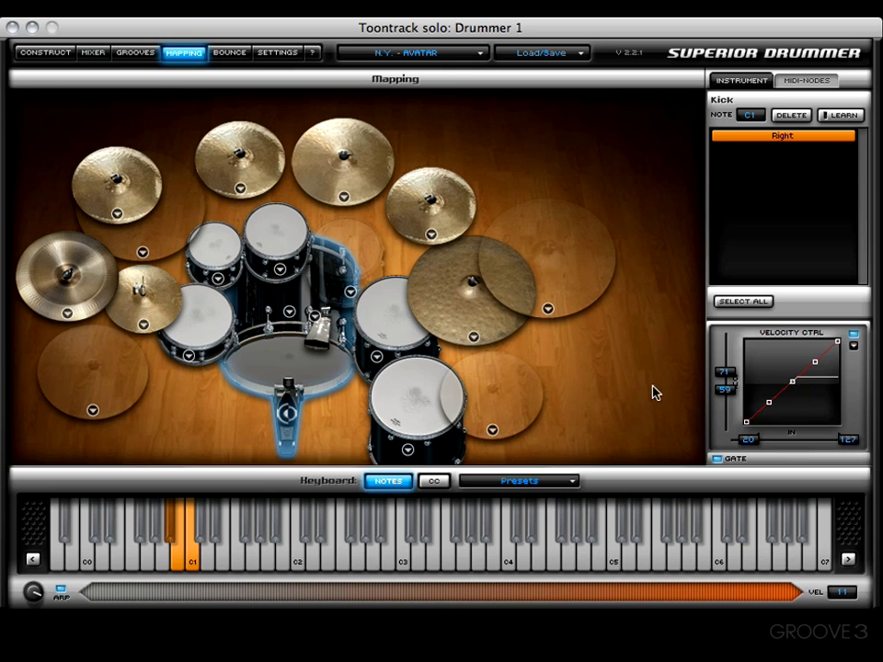
left_click(208, 592)
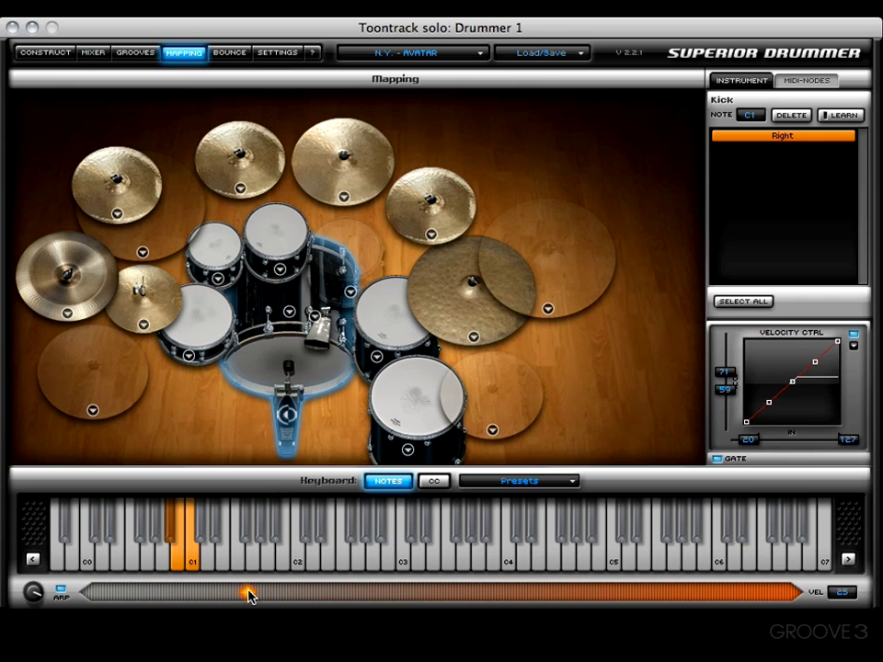
left_click(336, 597)
left_click(363, 603)
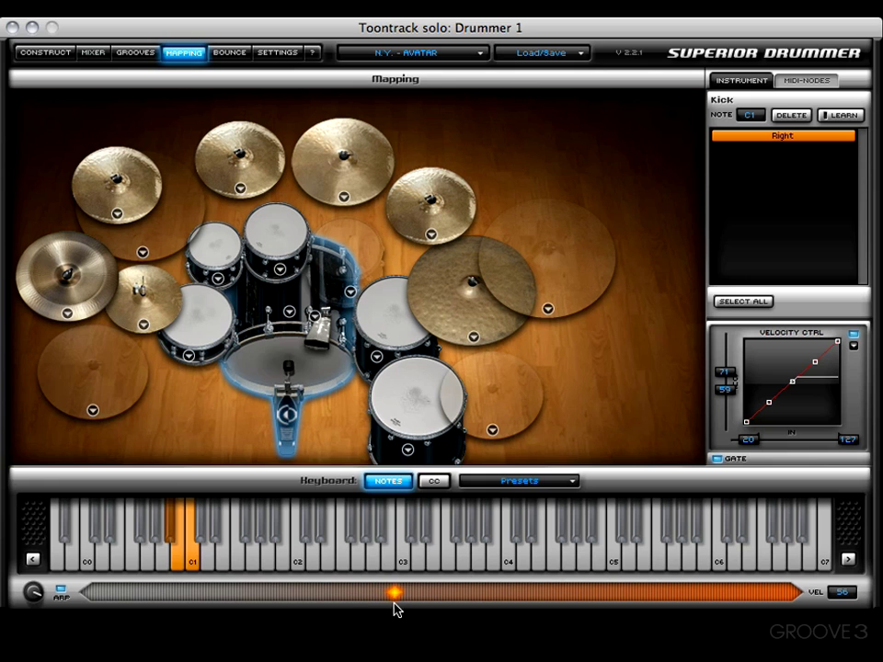
left_click(405, 609)
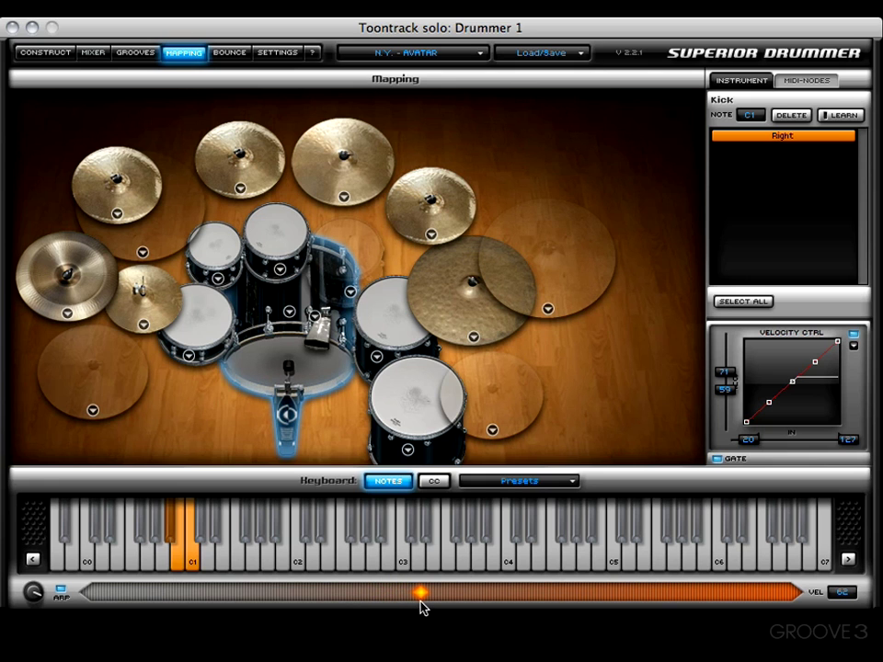
left_click(429, 603)
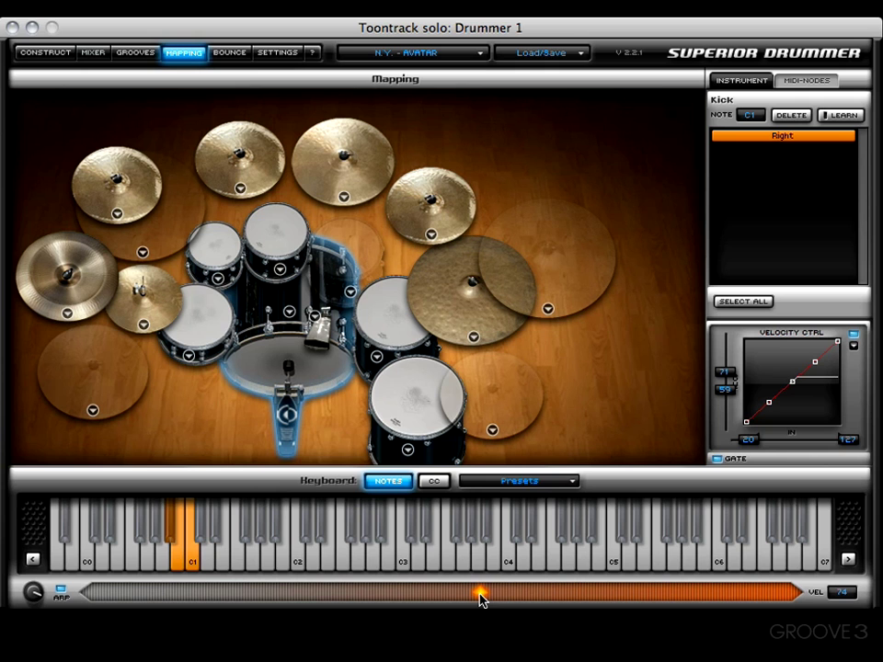
mouse_move(479, 599)
left_mouse_down()
mouse_move(809, 623)
mouse_move(622, 604)
left_mouse_up()
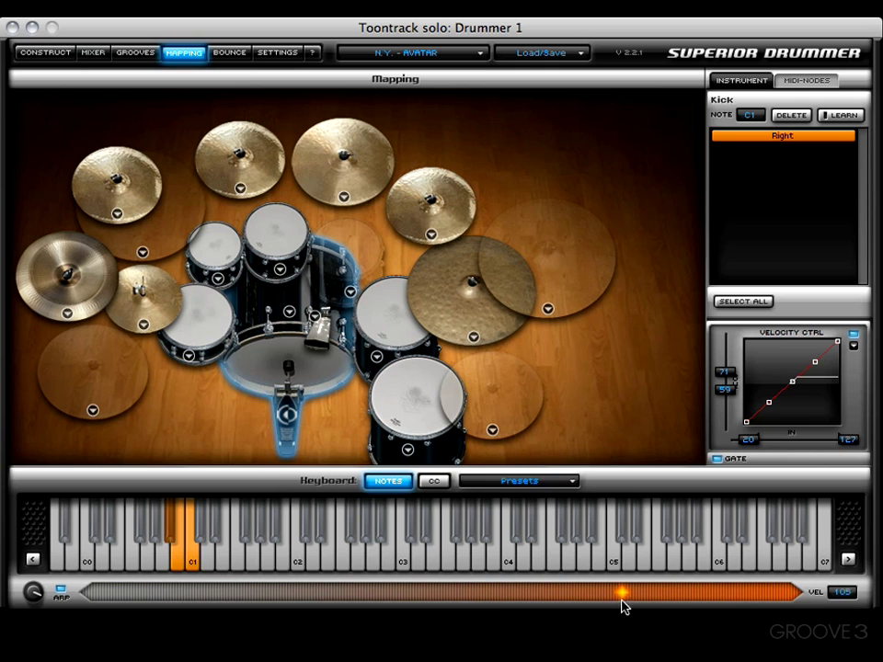
mouse_move(681, 599)
left_mouse_down()
mouse_move(734, 595)
mouse_move(440, 621)
mouse_move(847, 619)
mouse_move(631, 617)
left_mouse_up()
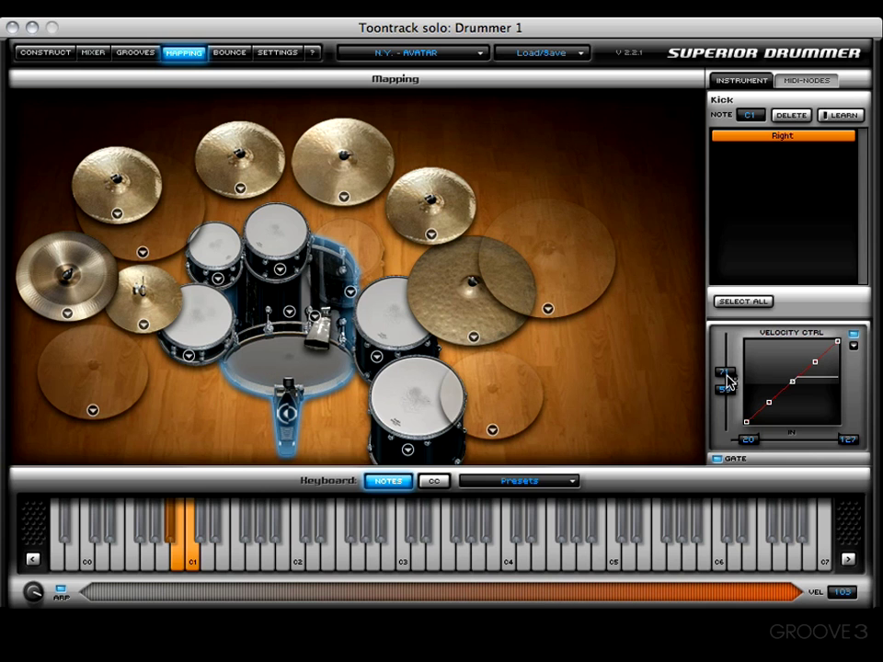
left_click_drag(735, 385, 732, 434)
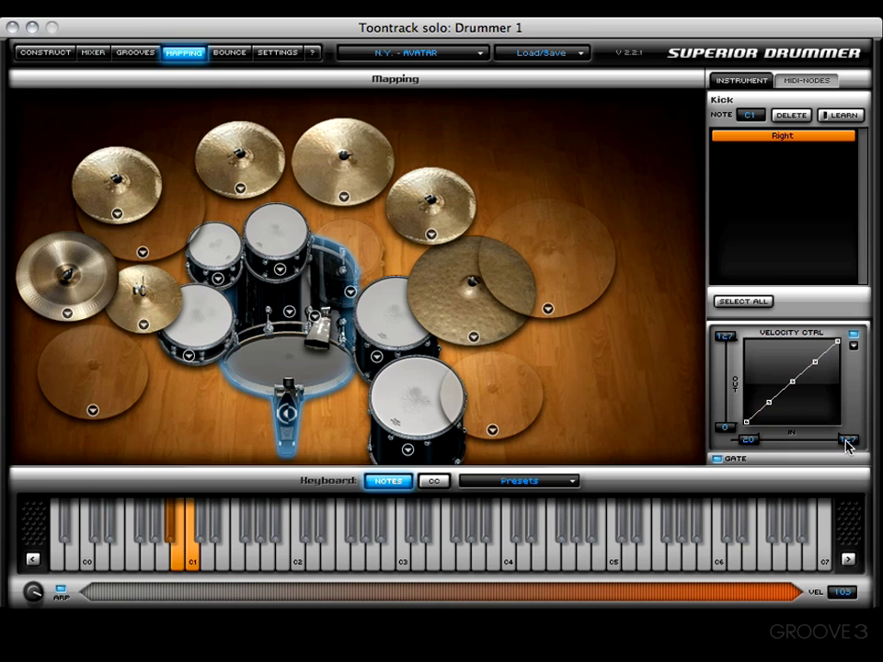